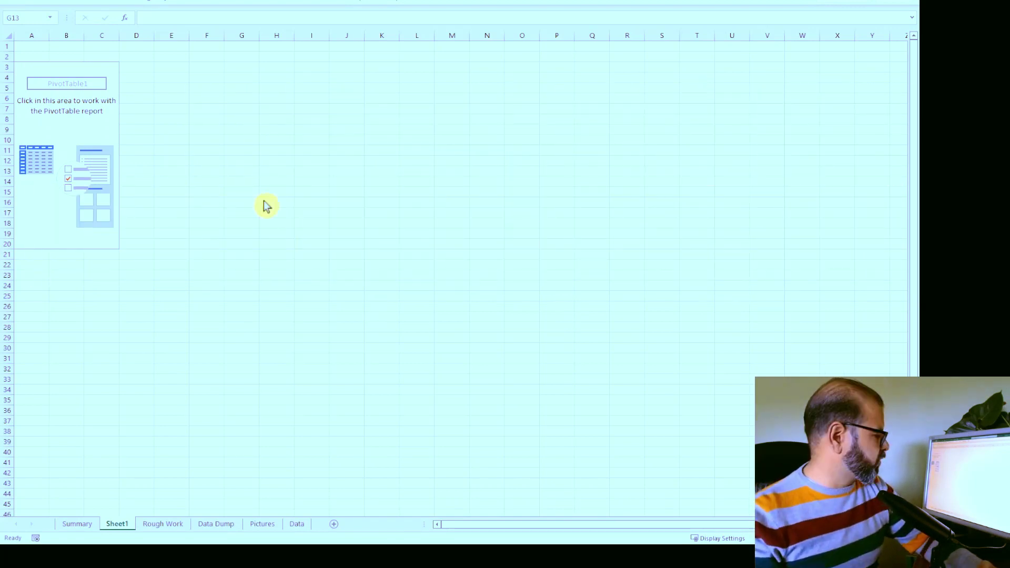
# Look through the workbook's sheets and the Save As file types, keeping xlsx
pyautogui.click(167, 526)
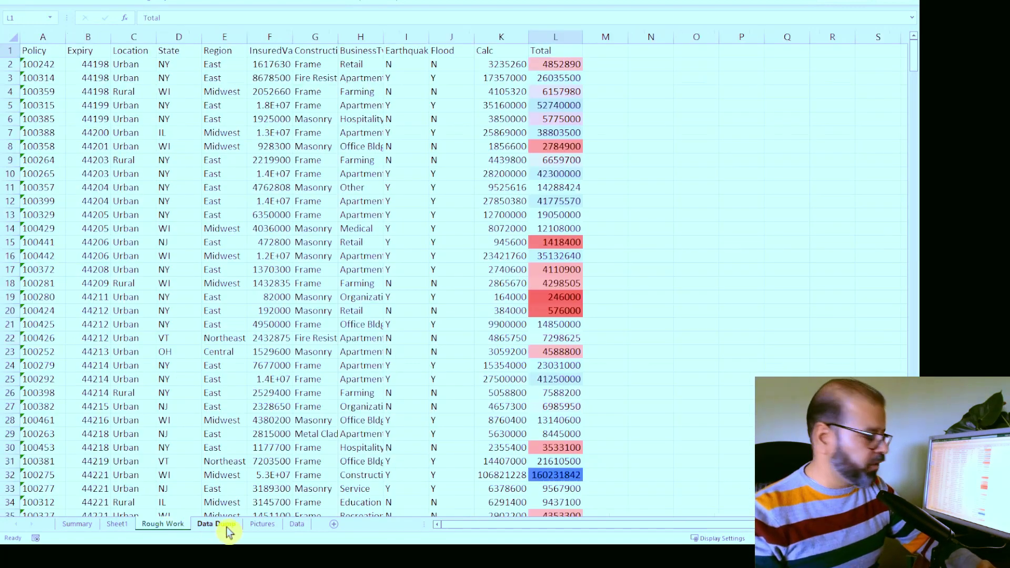
pyautogui.click(224, 527)
pyautogui.click(293, 526)
pyautogui.click(266, 526)
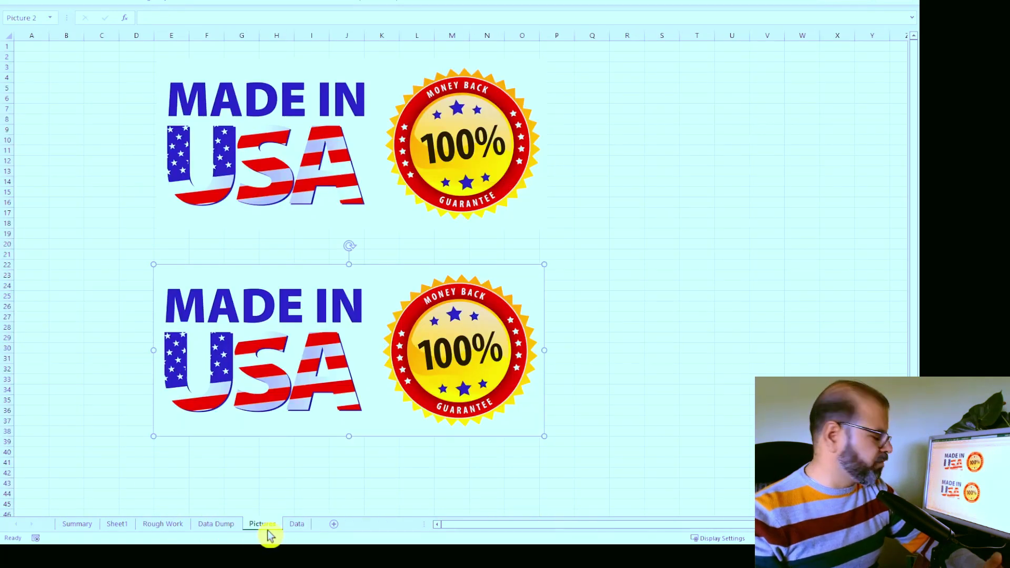
pyautogui.click(220, 529)
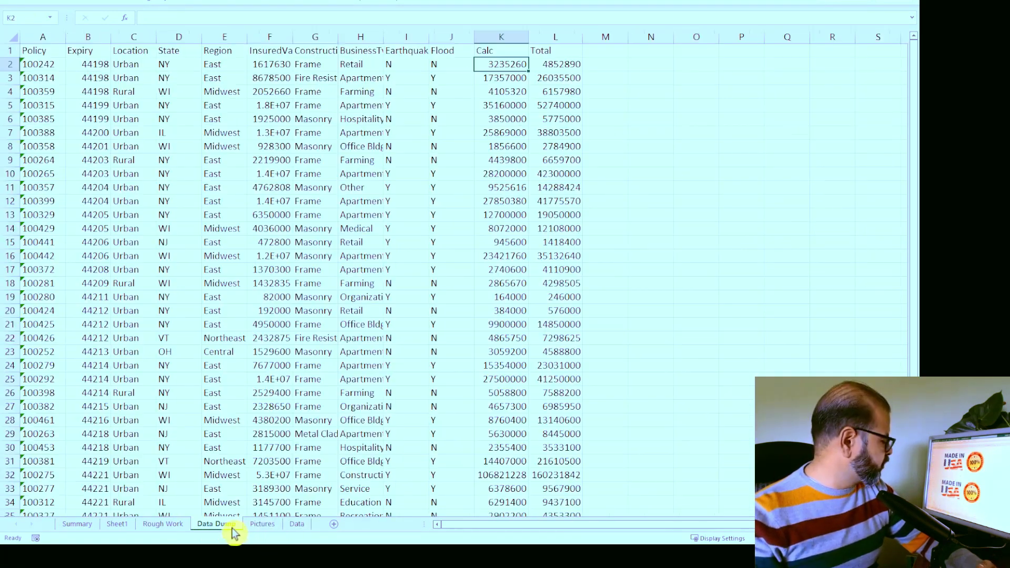
pyautogui.click(115, 526)
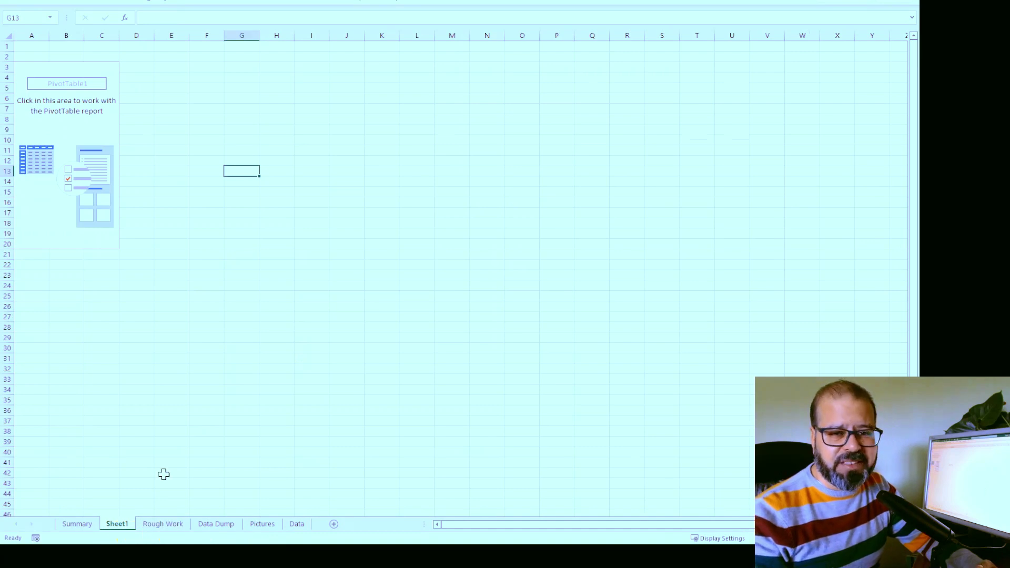
pyautogui.click(125, 319)
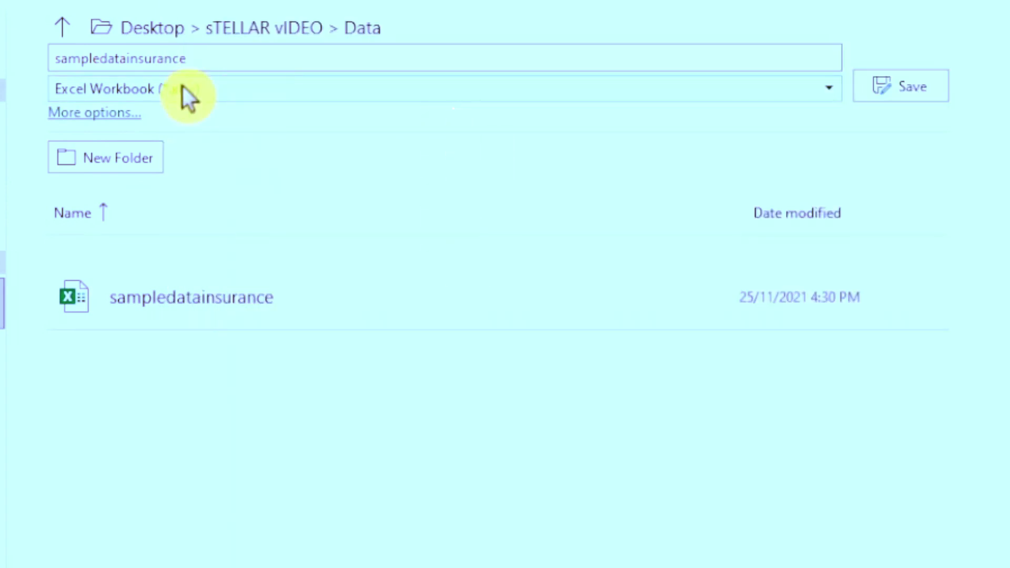
pyautogui.click(182, 87)
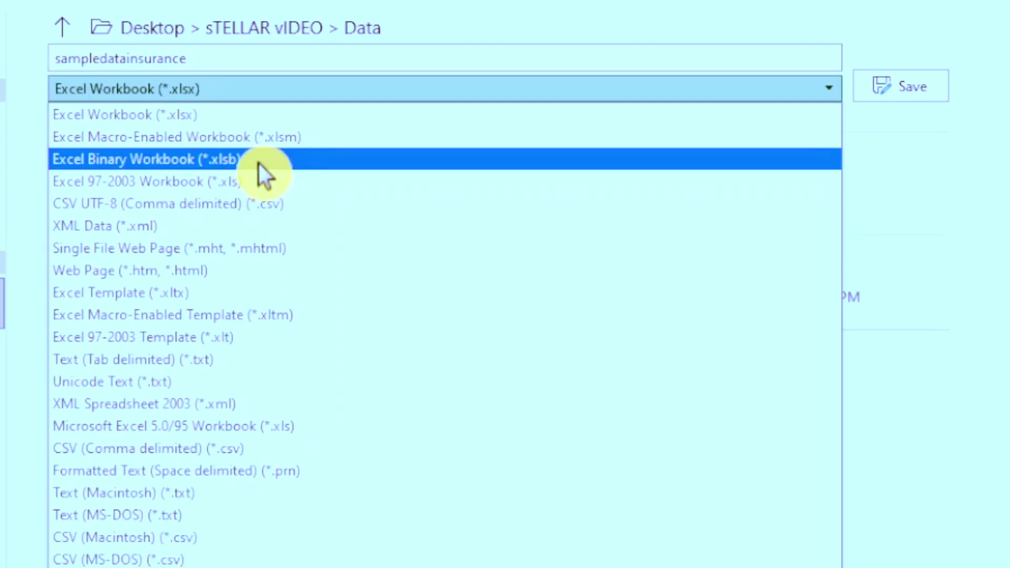
pyautogui.press('Escape')
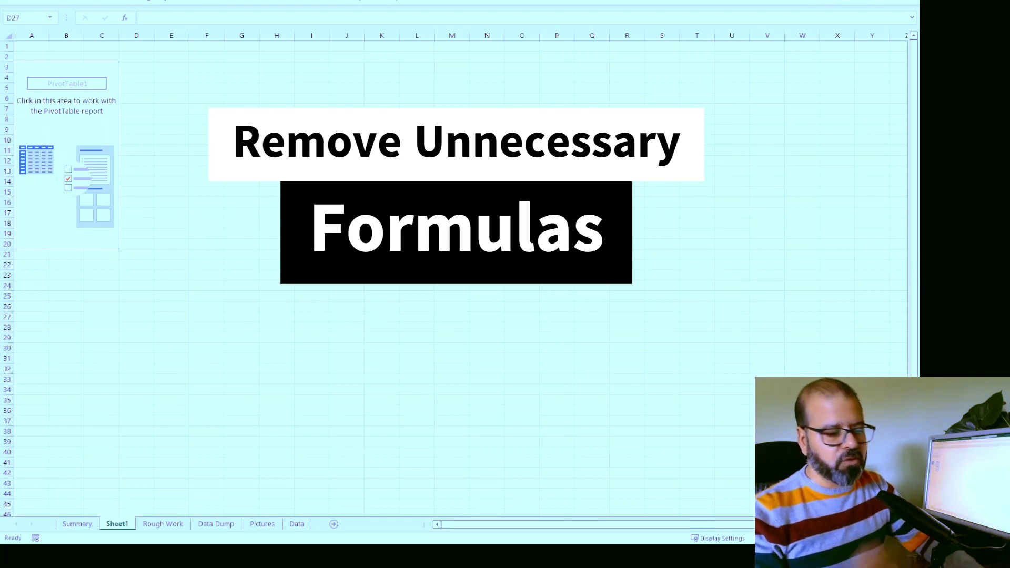
# On Data Dump, inspect a Total formula and a plain Calc value
pyautogui.click(262, 532)
pyautogui.click(210, 525)
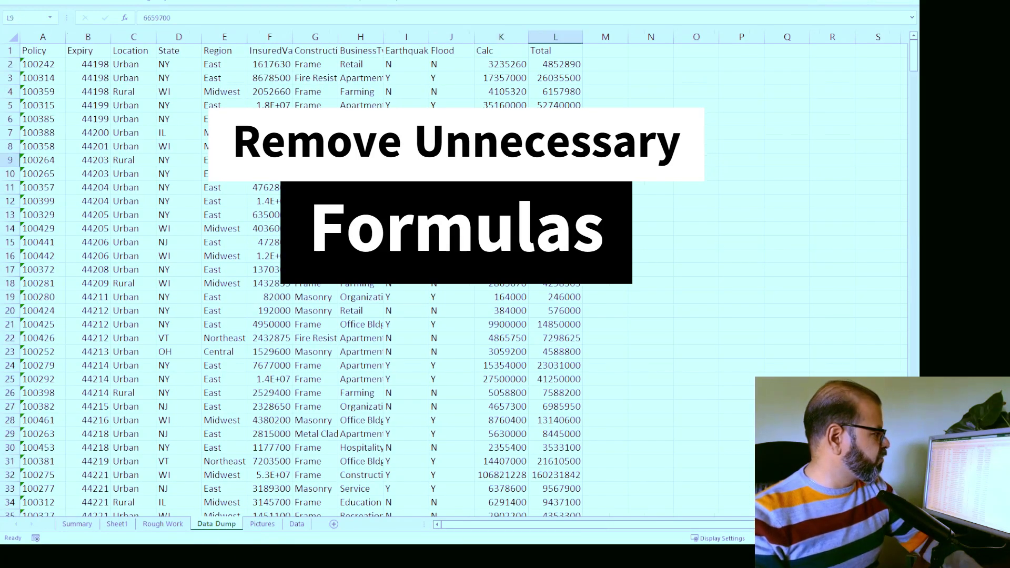
pyautogui.click(560, 238)
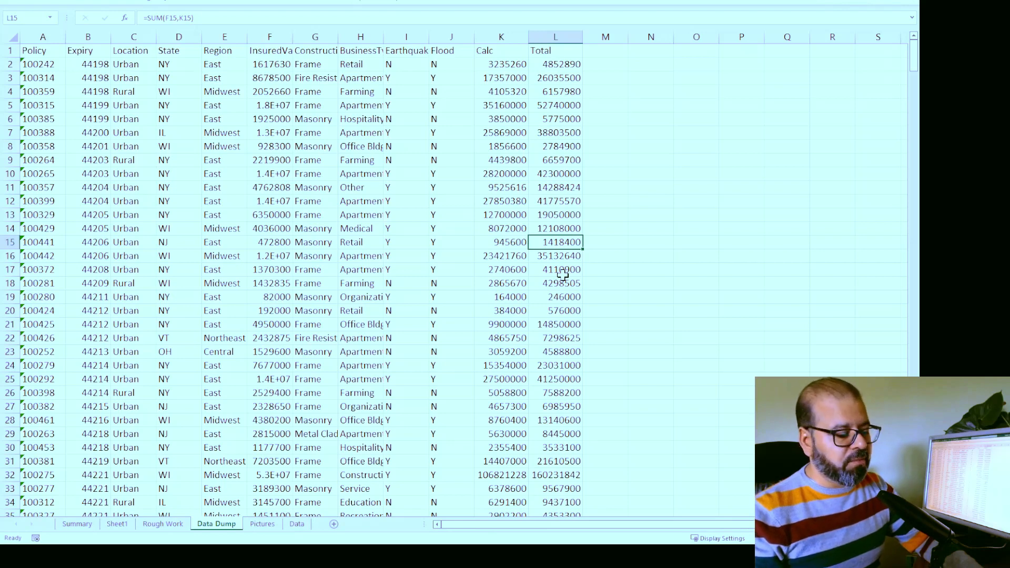
pyautogui.click(504, 199)
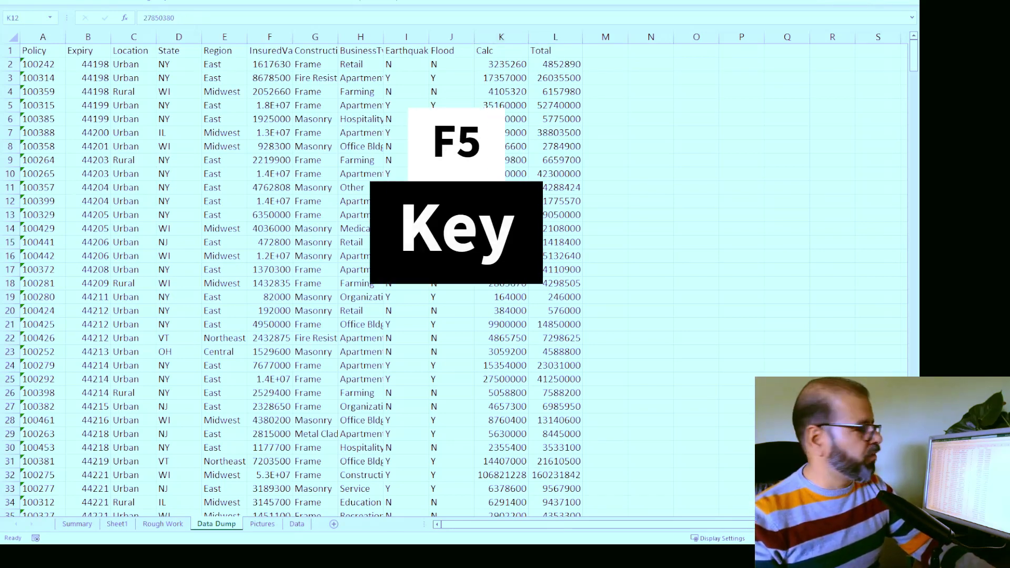
# Select all formula cells via Go To Special and fill them green
pyautogui.press('F5')
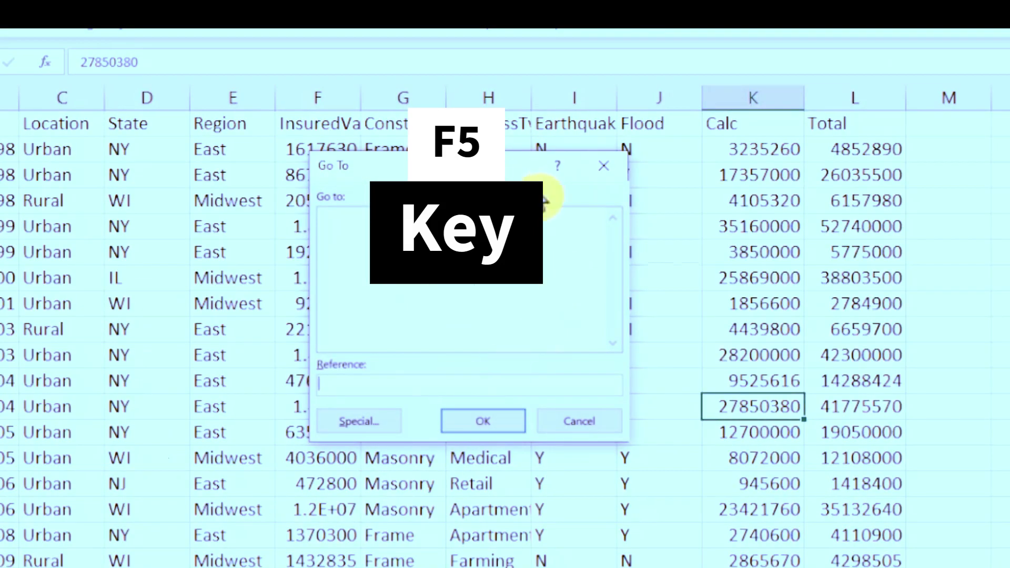
pyautogui.click(390, 425)
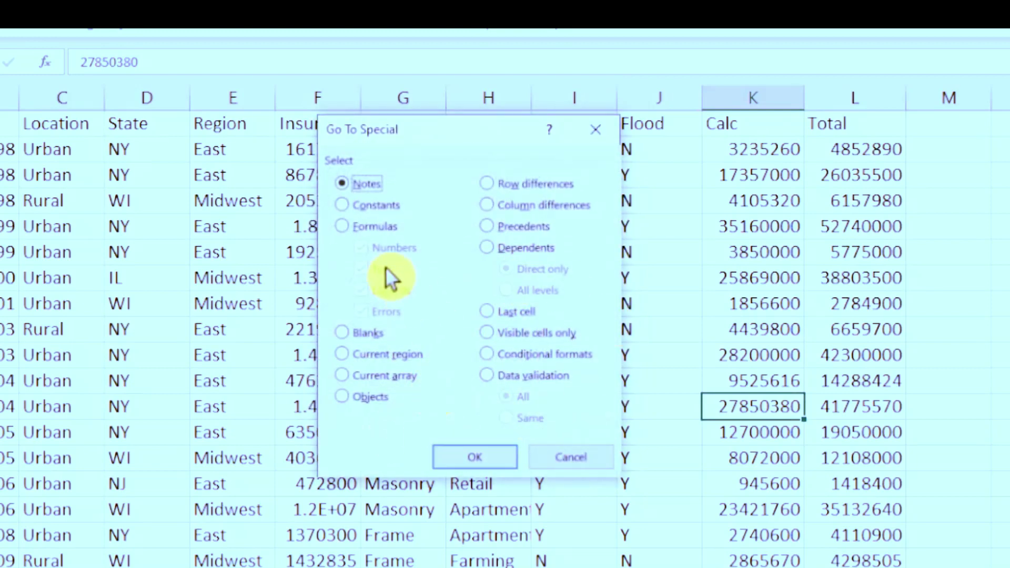
pyautogui.click(374, 226)
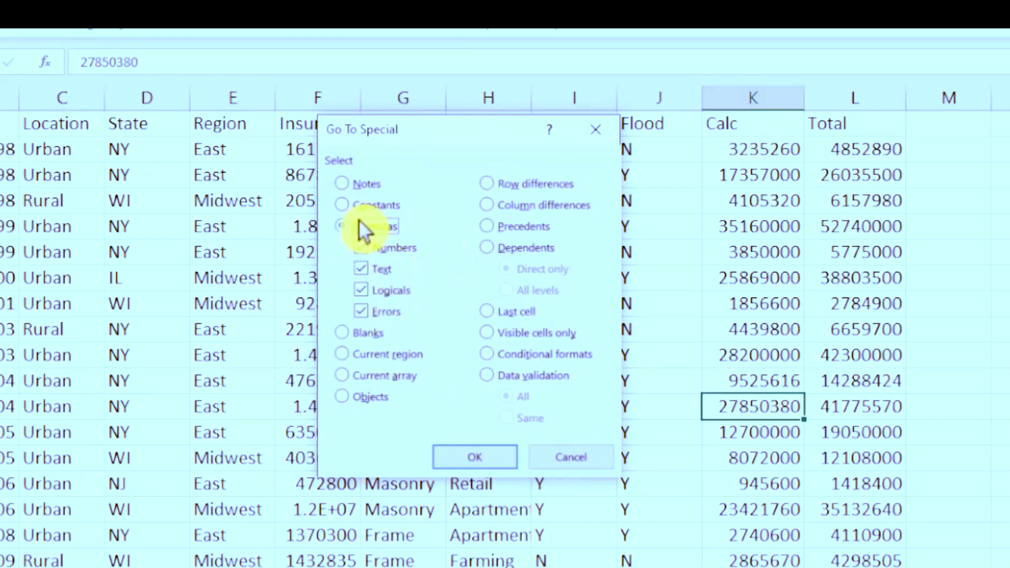
pyautogui.click(468, 456)
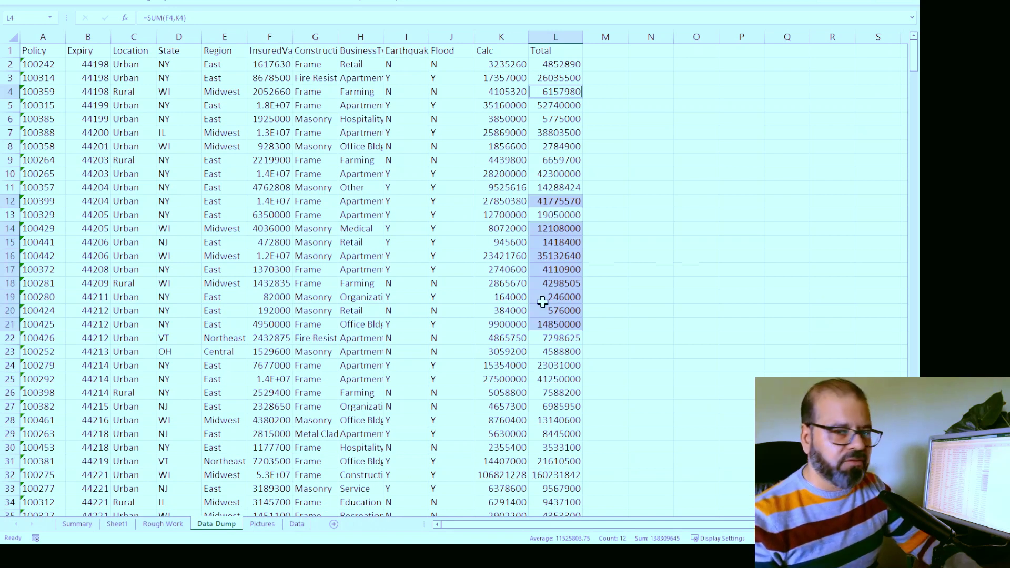
pyautogui.click(189, 3)
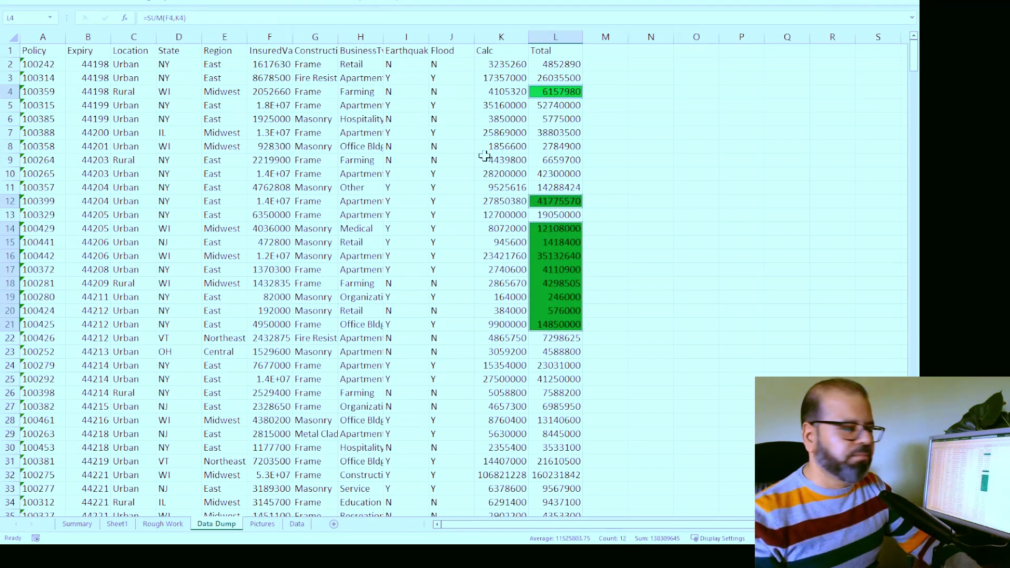
# Deselect and check the formulas in the green Total cells, including L14
pyautogui.click(588, 160)
pyautogui.scroll(-9, 610, 226)
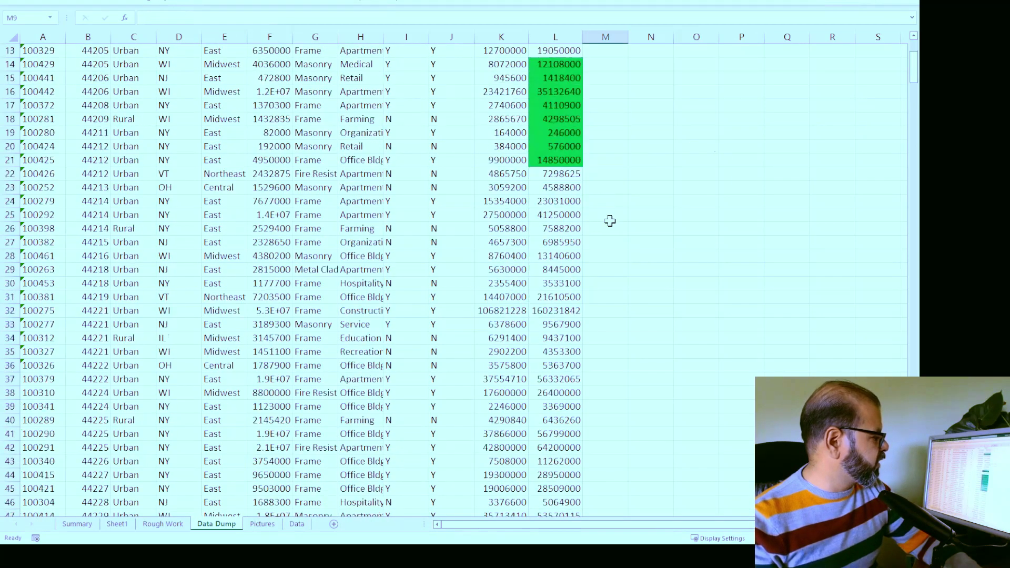
pyautogui.scroll(9, 610, 226)
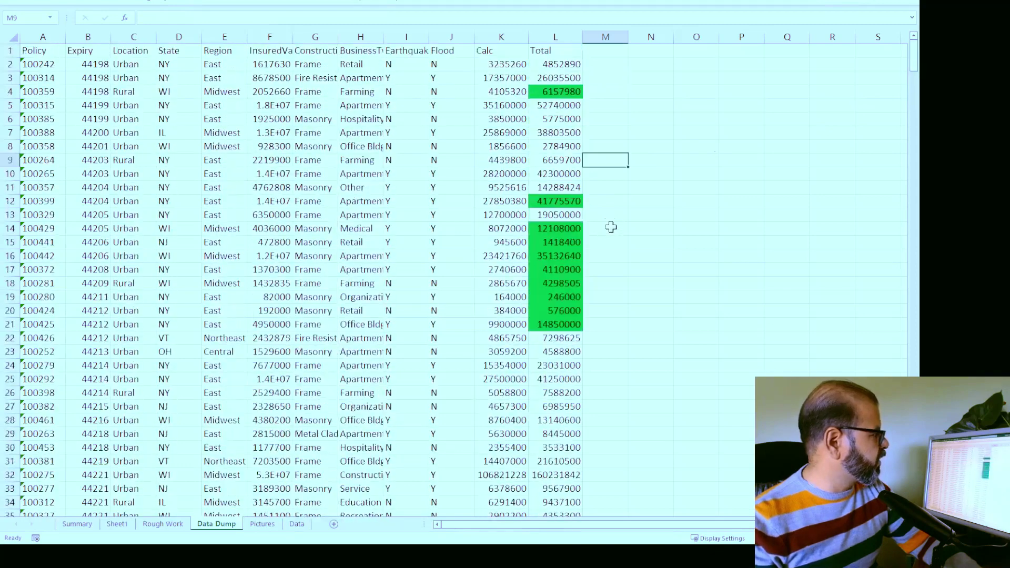
pyautogui.click(559, 255)
pyautogui.click(562, 243)
pyautogui.click(570, 228)
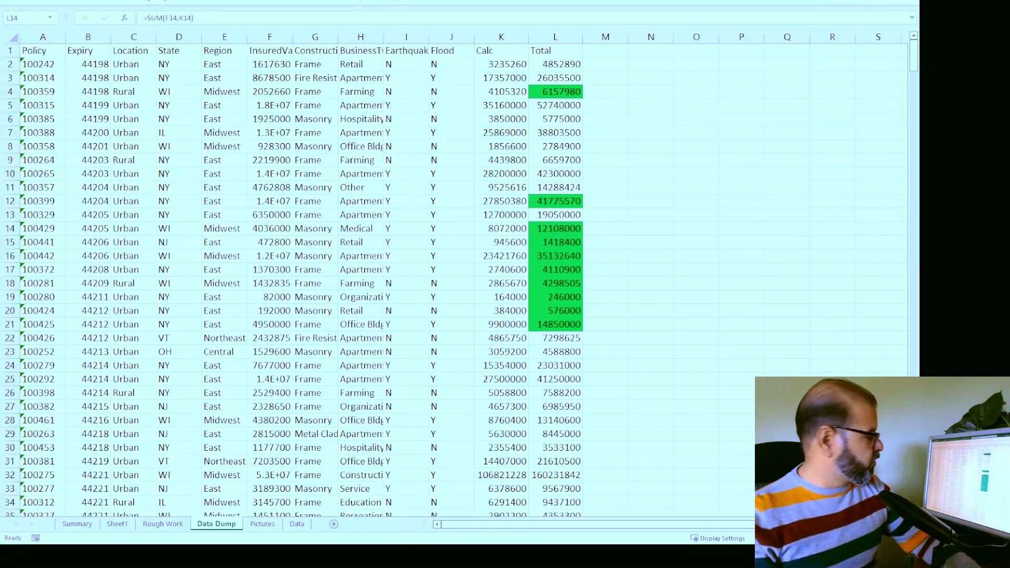
# Compress all pictures to E-mail (96 ppi), starting from the Made in USA picture on Summary
pyautogui.click(84, 526)
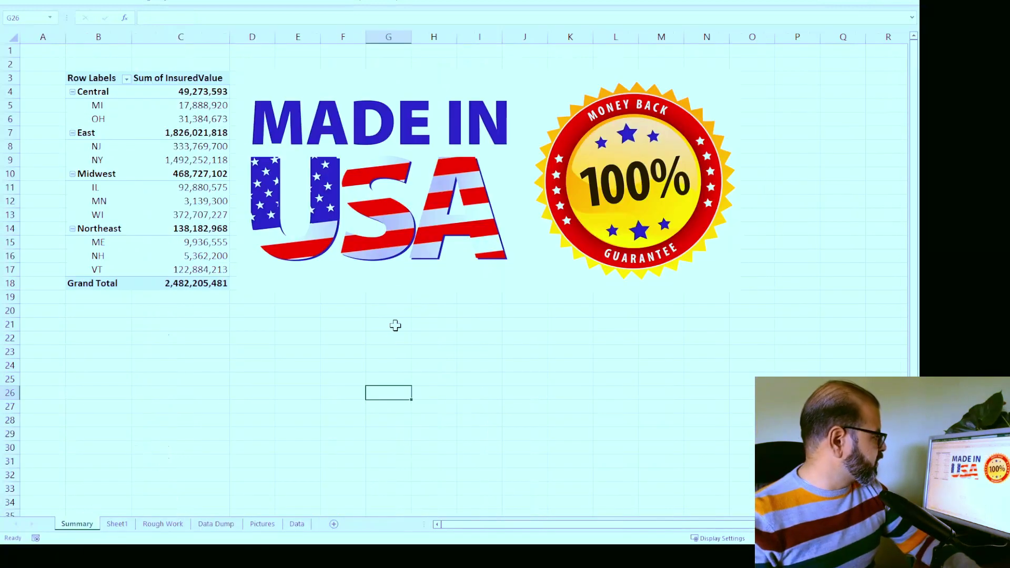
pyautogui.click(555, 181)
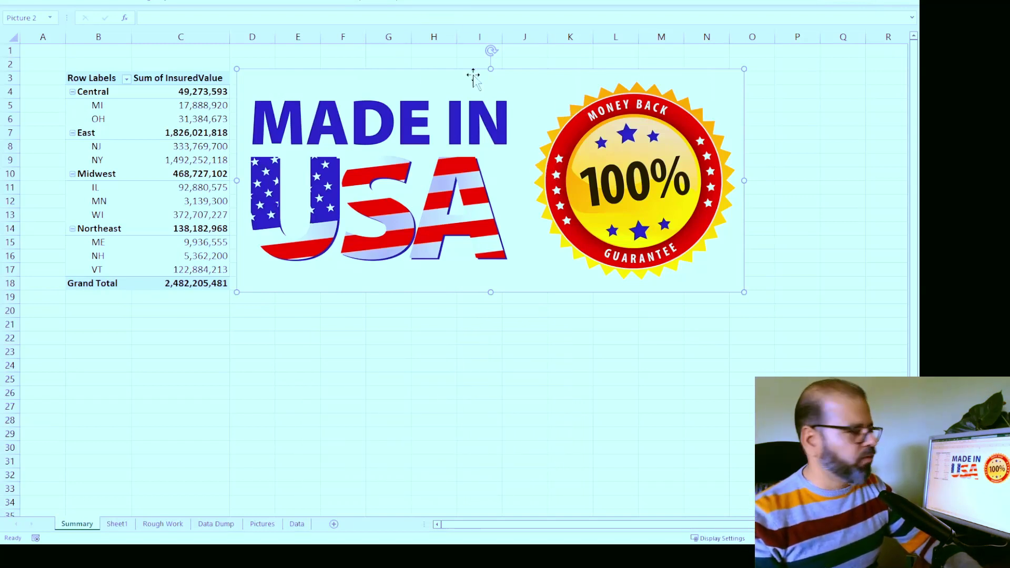
pyautogui.click(451, 1)
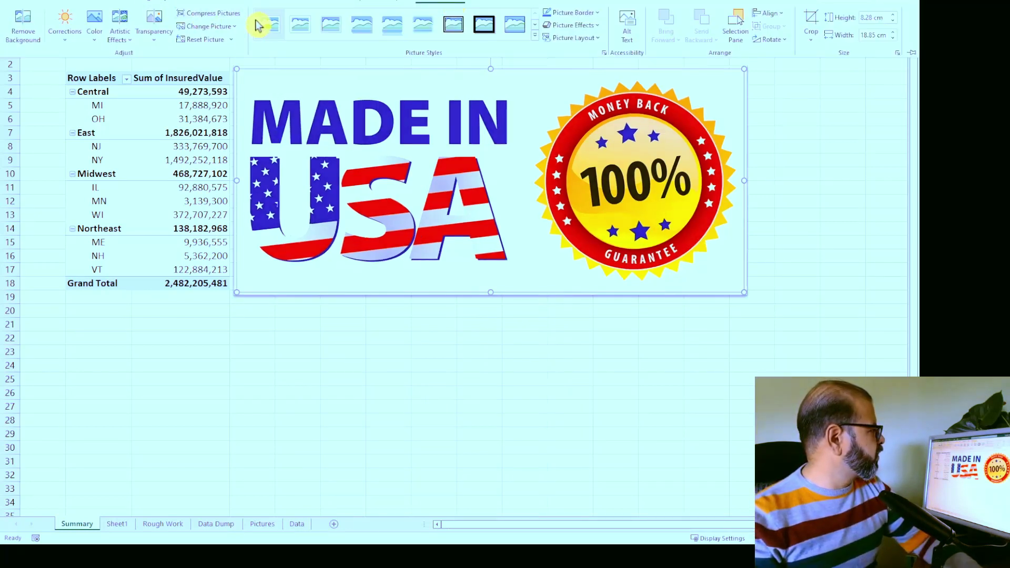
pyautogui.click(230, 19)
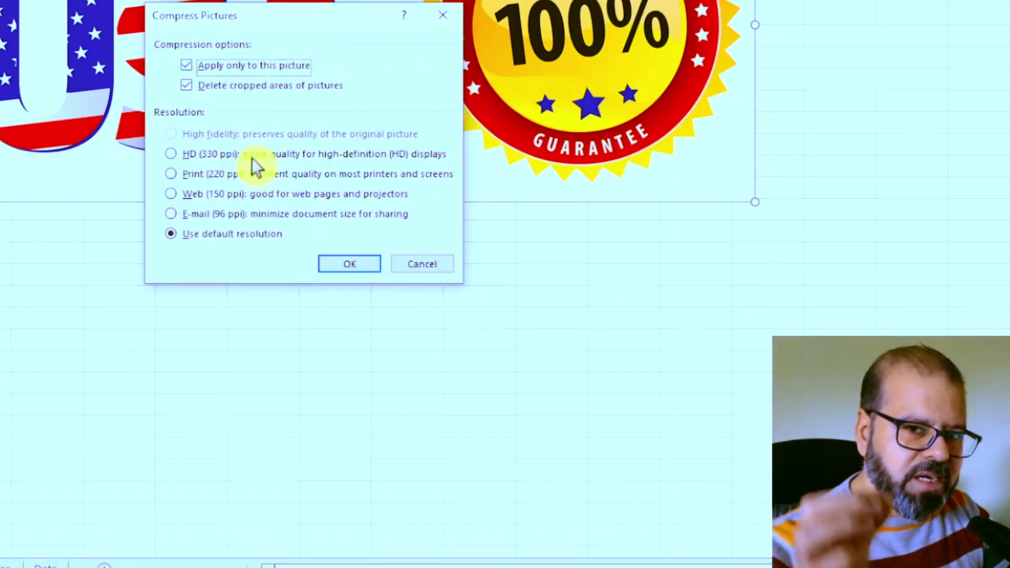
pyautogui.click(169, 213)
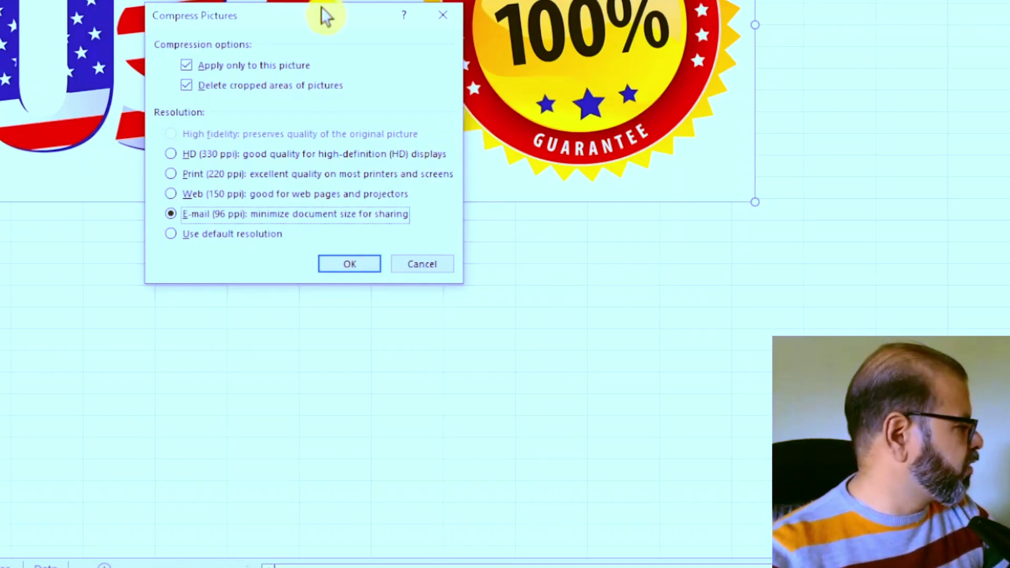
pyautogui.click(217, 66)
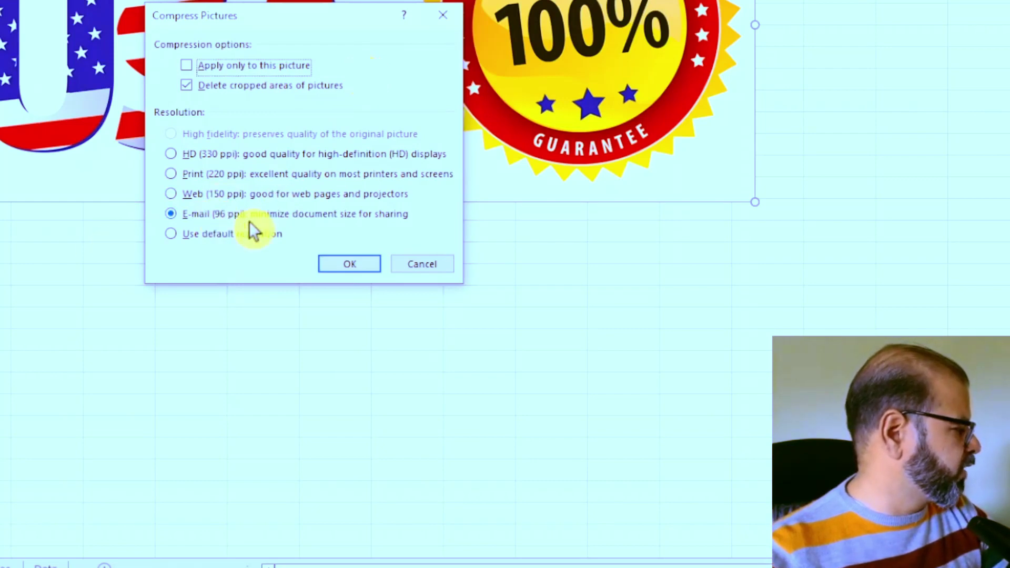
pyautogui.click(328, 264)
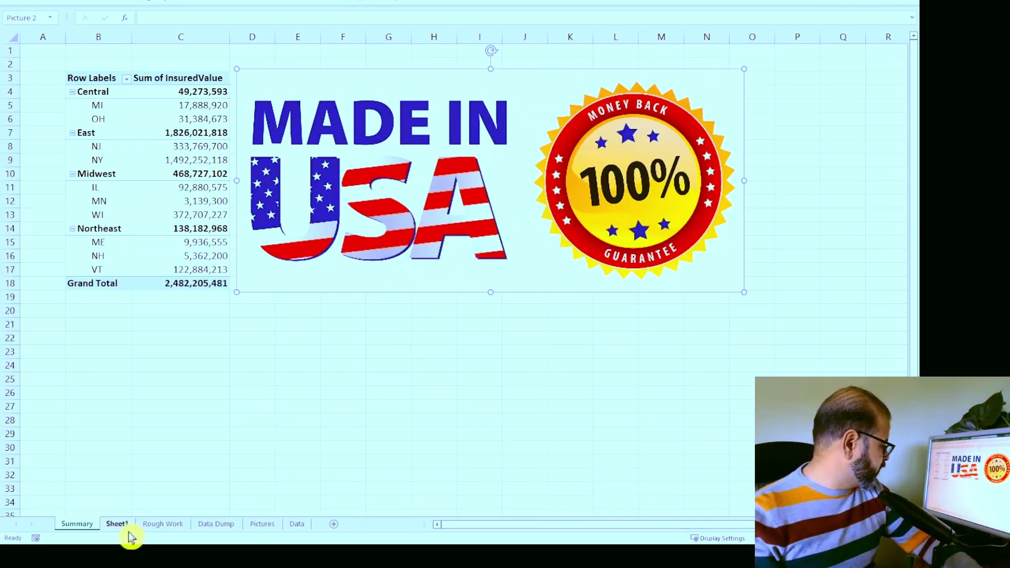
# Check the picture on the Pictures sheet, then return to the Summary pivot table
pyautogui.click(262, 524)
pyautogui.click(374, 153)
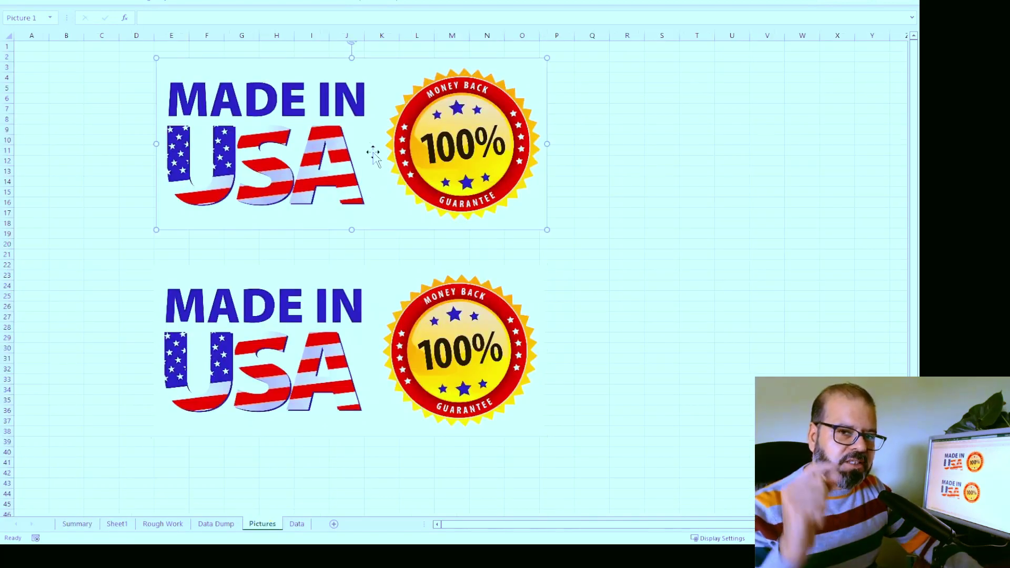
pyautogui.click(90, 528)
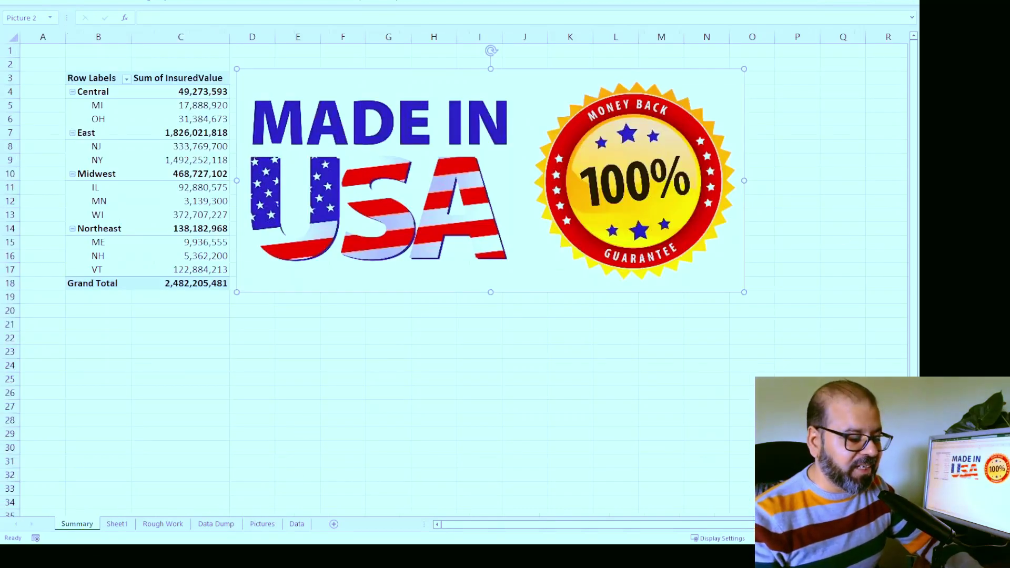
pyautogui.click(169, 243)
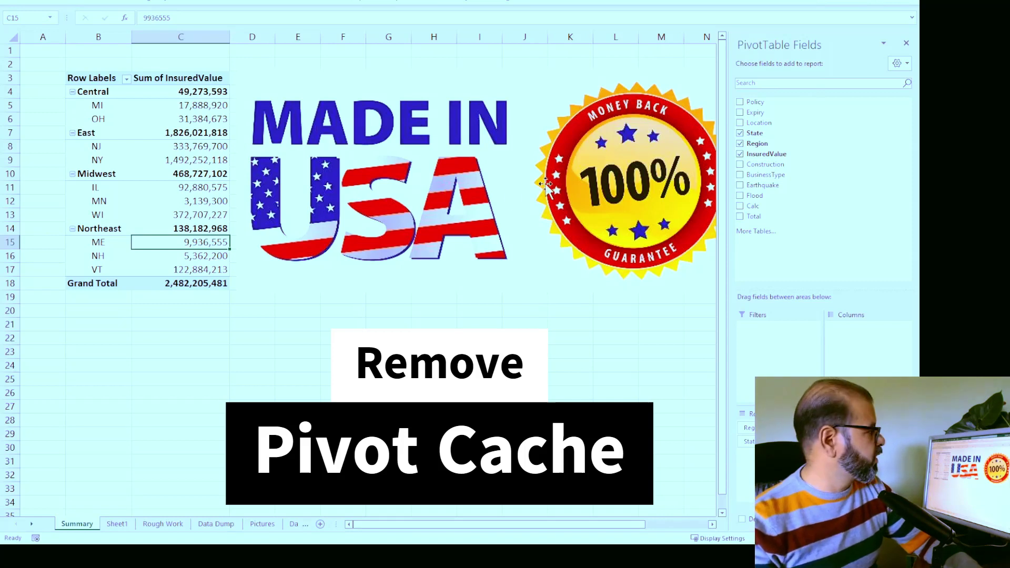
# In PivotTable Options Data, untick 'Save source data with file' and tick 'Refresh data when opening the file'
pyautogui.click(96, 146)
pyautogui.click(68, 146)
pyautogui.click(179, 107)
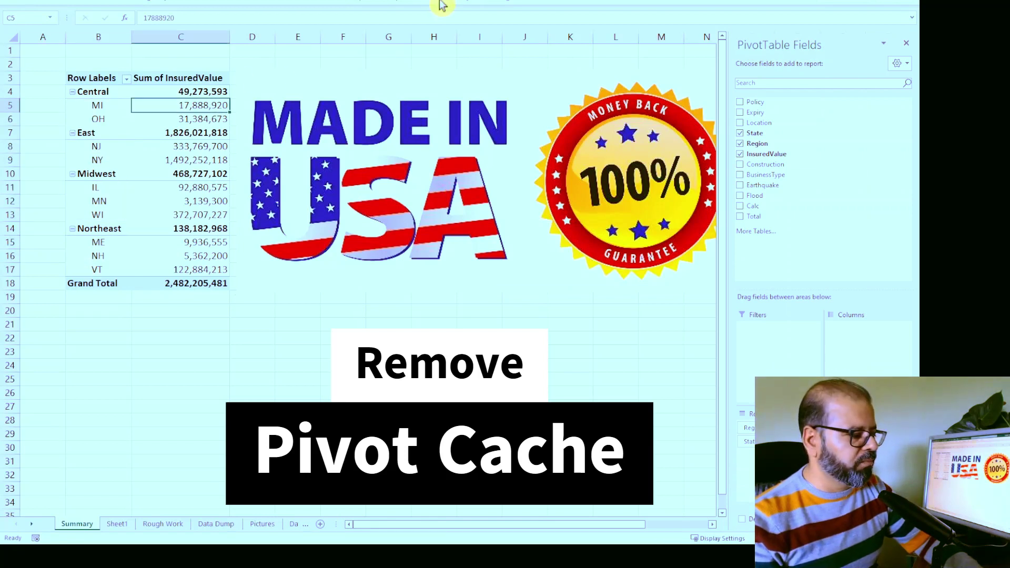
pyautogui.click(441, 5)
pyautogui.click(21, 35)
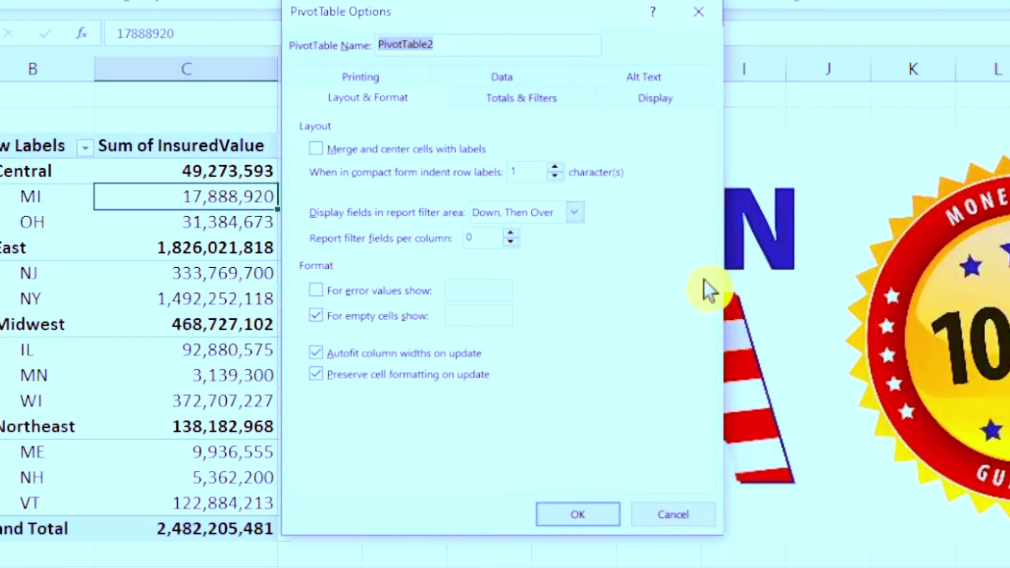
pyautogui.click(558, 83)
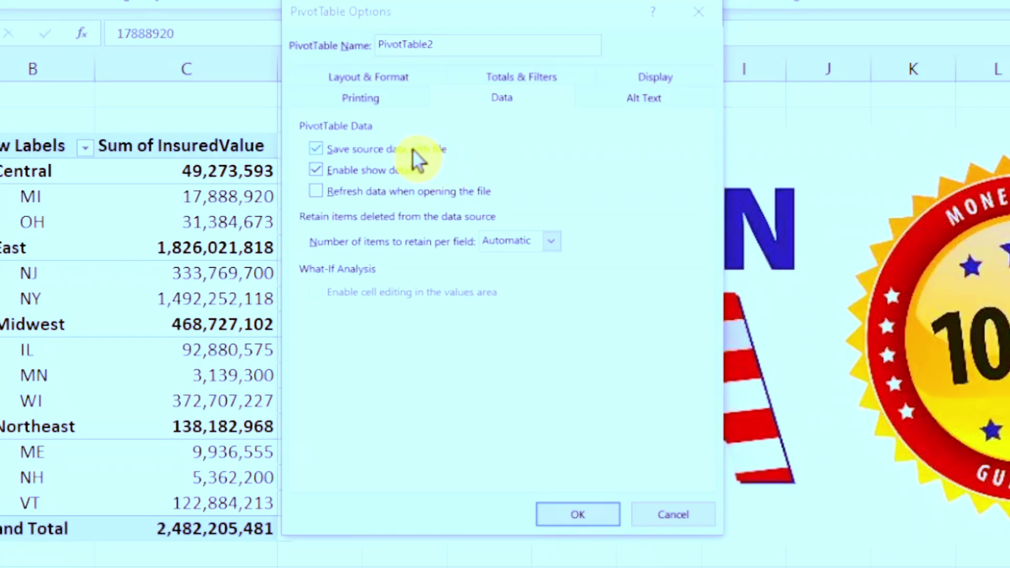
pyautogui.click(416, 151)
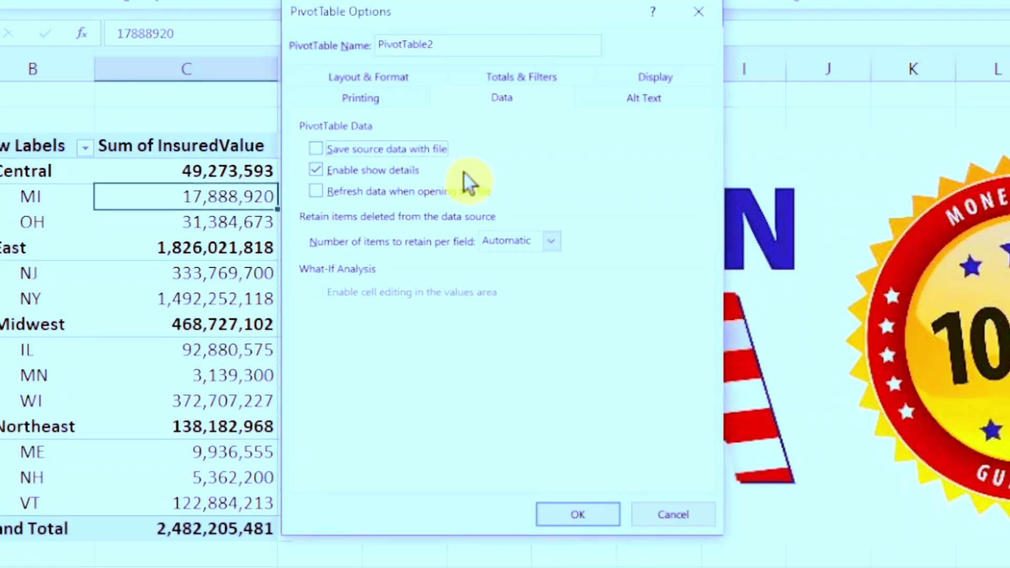
pyautogui.click(345, 192)
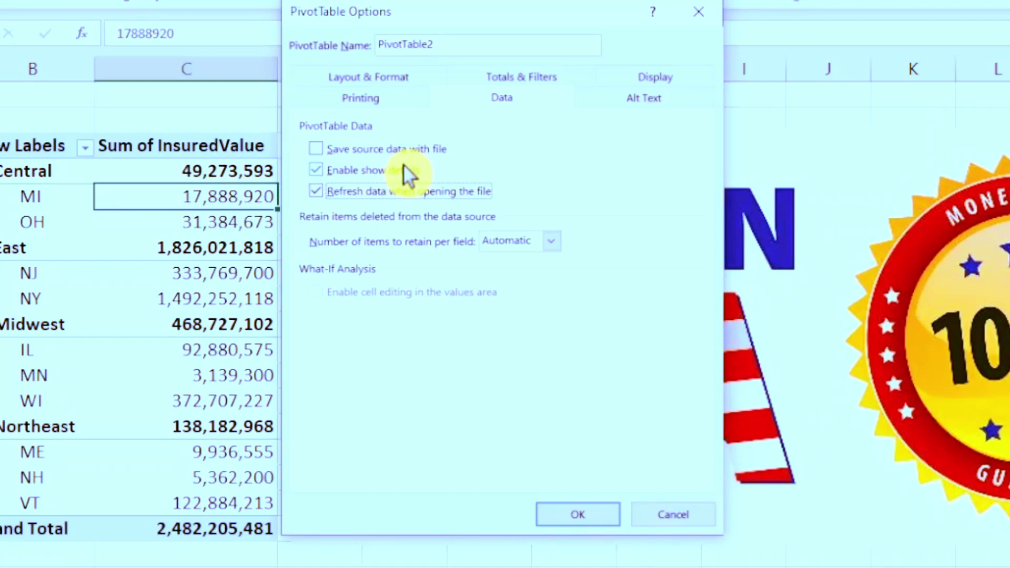
pyautogui.click(712, 519)
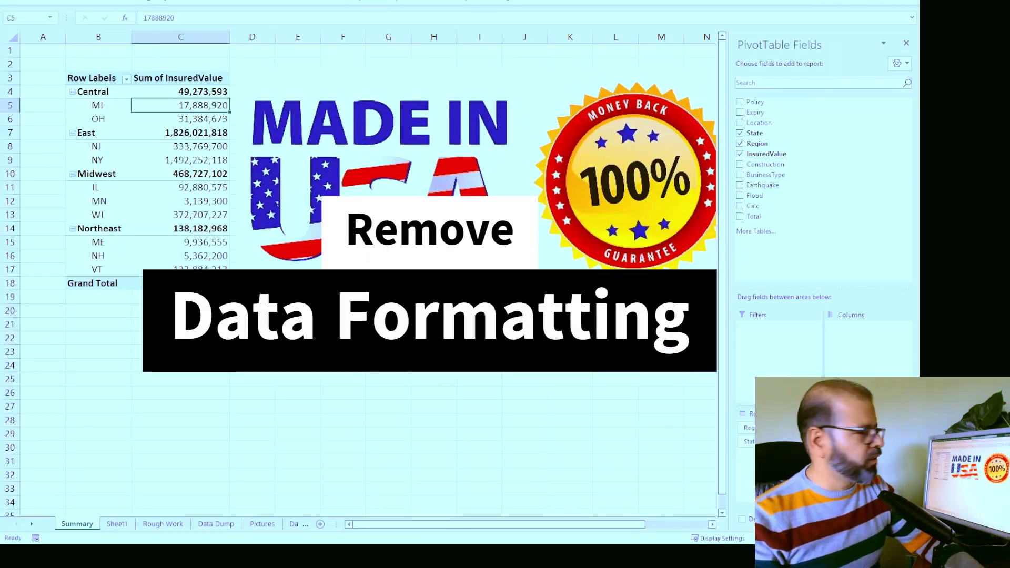
# Go through the Data, Pictures and Data Dump sheets to Rough Work
pyautogui.click(293, 525)
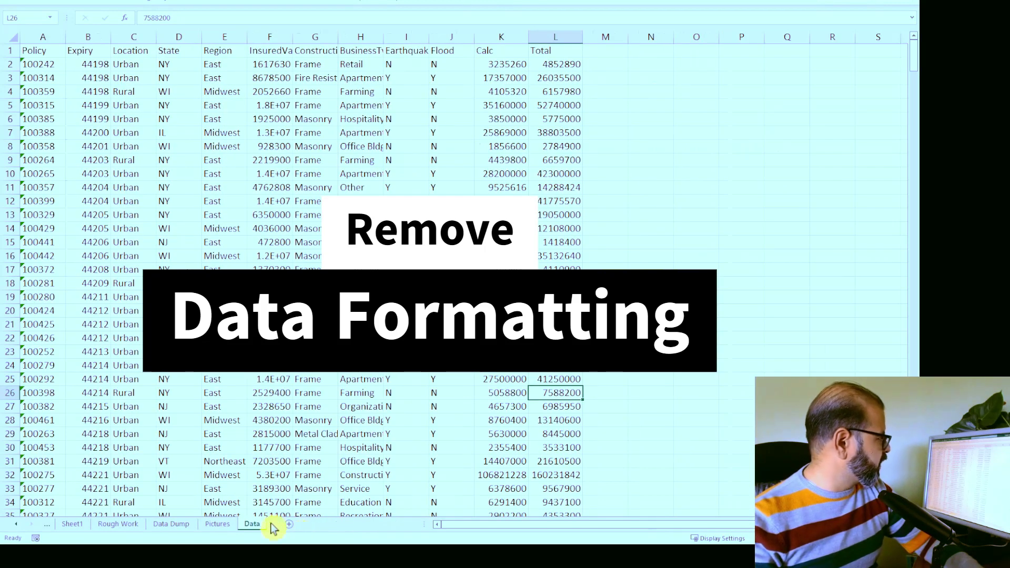
pyautogui.click(226, 525)
pyautogui.click(164, 525)
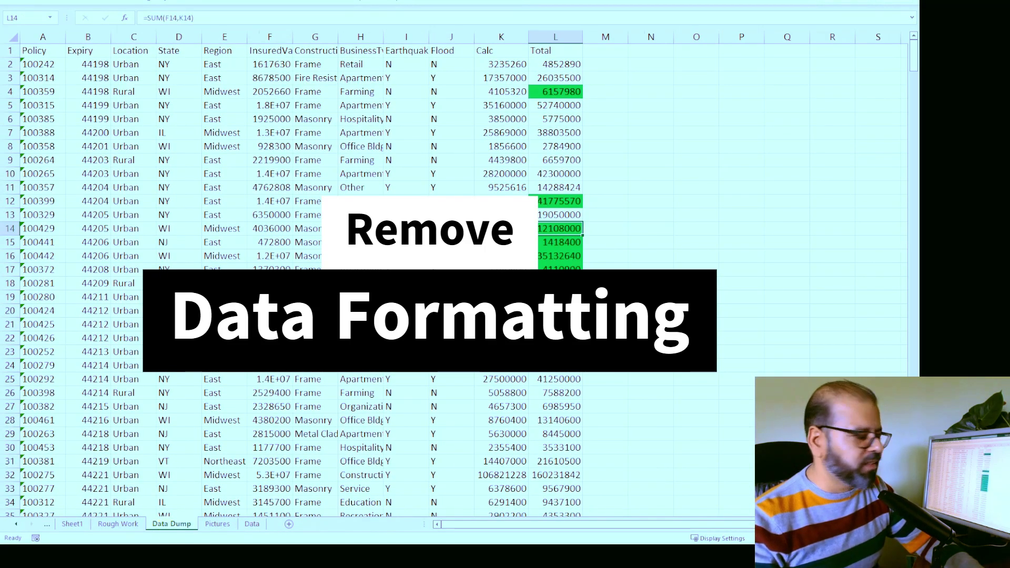
pyautogui.click(118, 524)
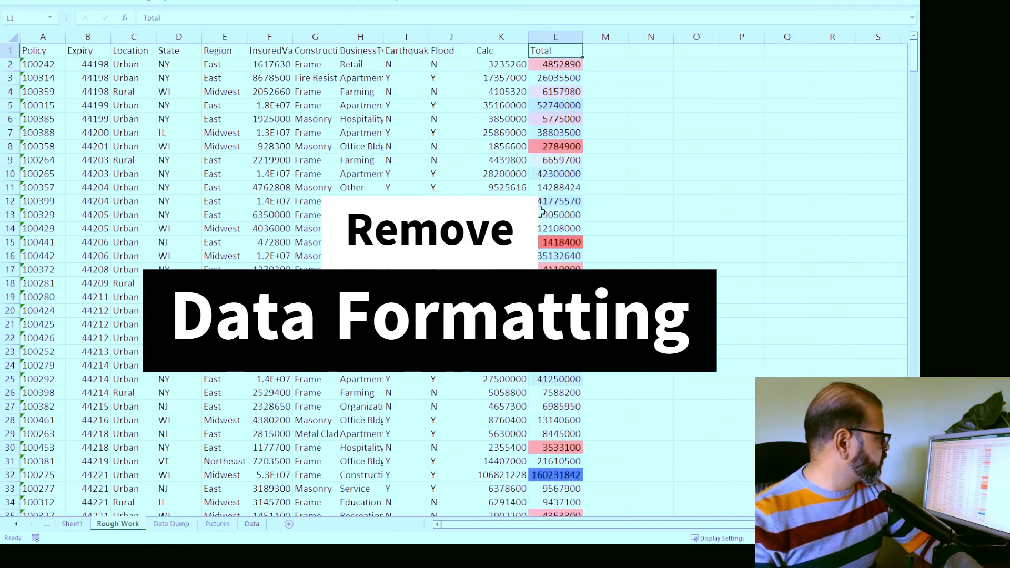
# Delete the Graded Color Scale rule on Total column cell L2 via Manage Rules
pyautogui.click(555, 64)
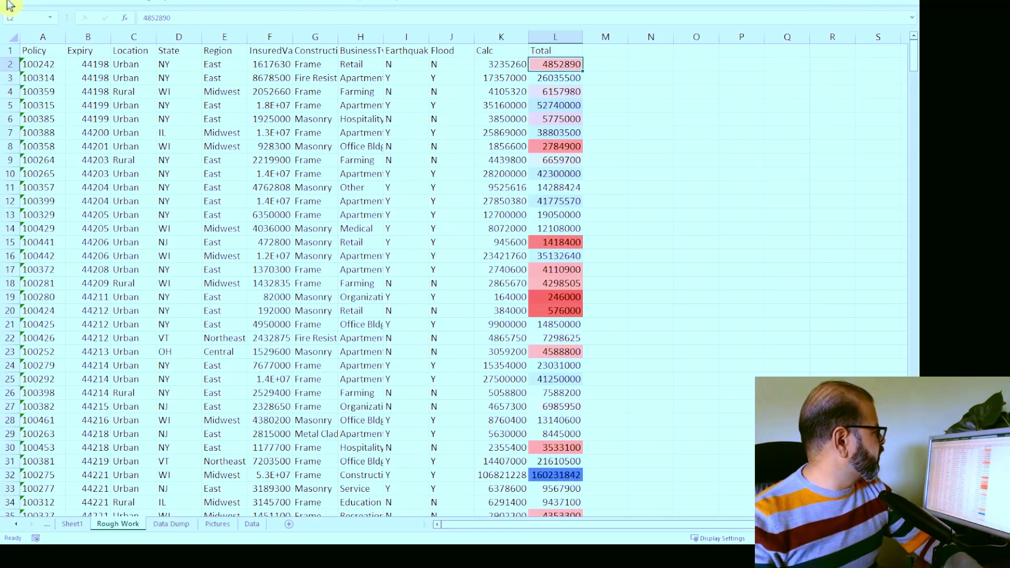
pyautogui.click(45, 8)
pyautogui.click(520, 36)
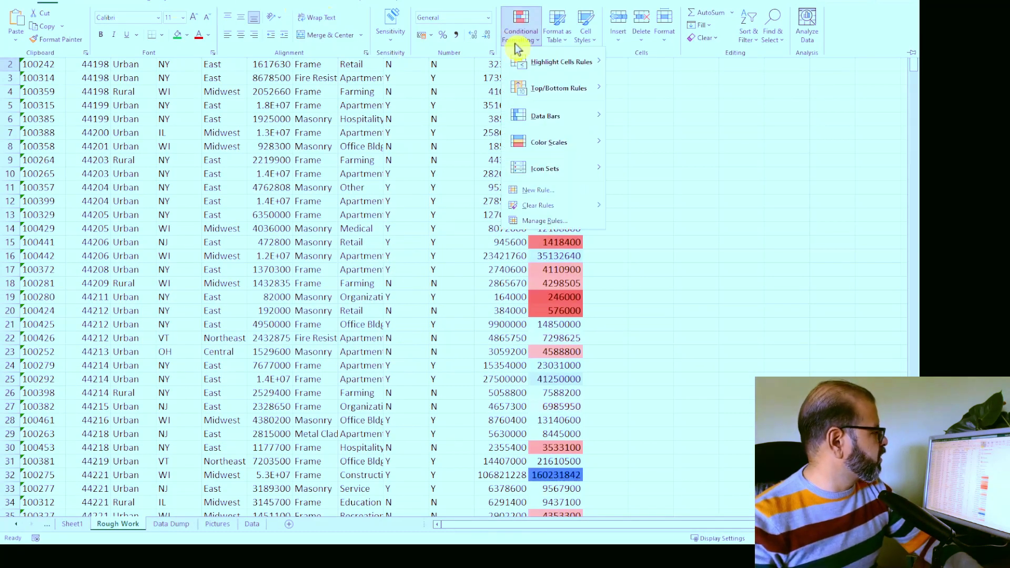
pyautogui.click(546, 221)
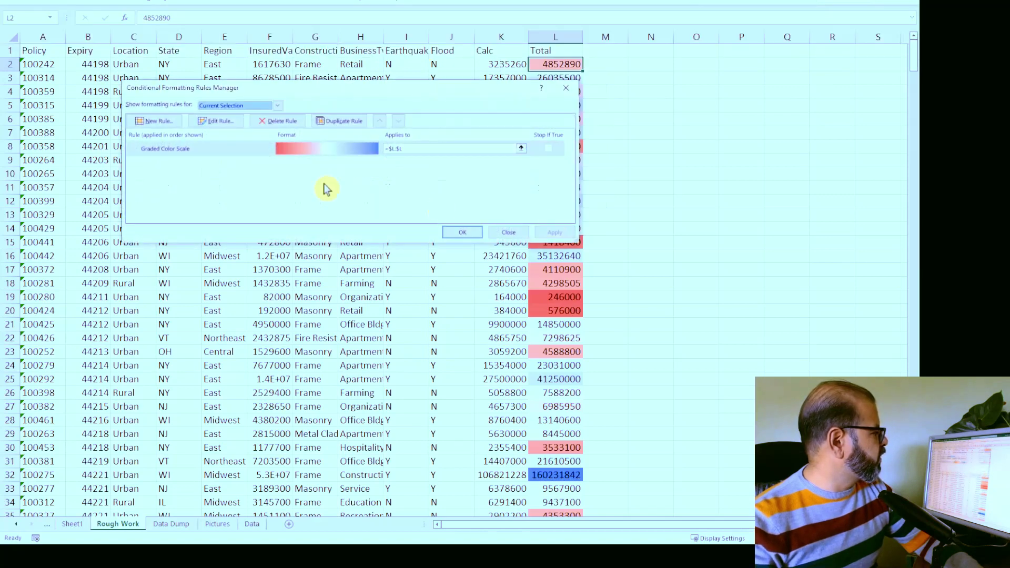
pyautogui.click(211, 151)
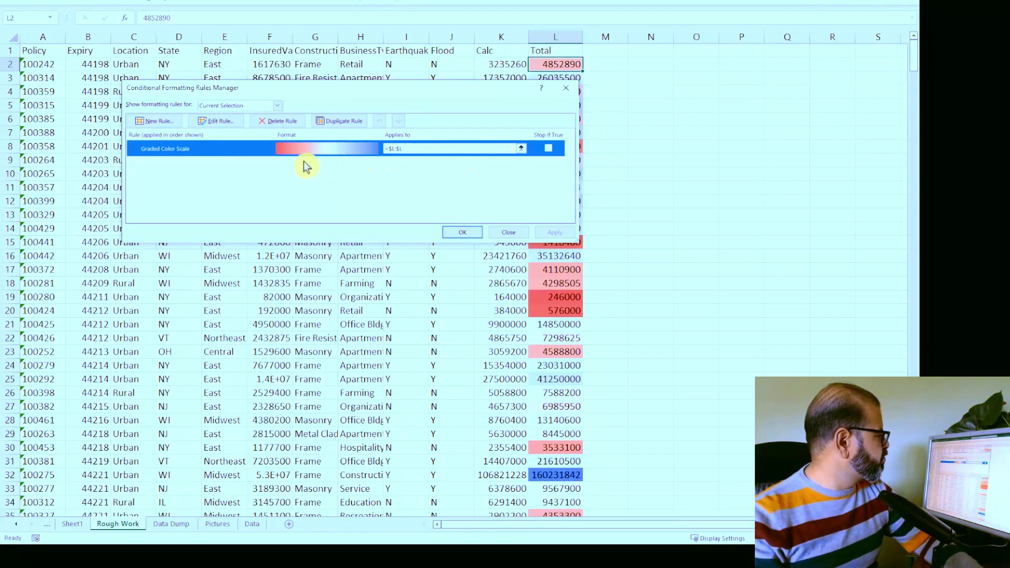
pyautogui.click(281, 122)
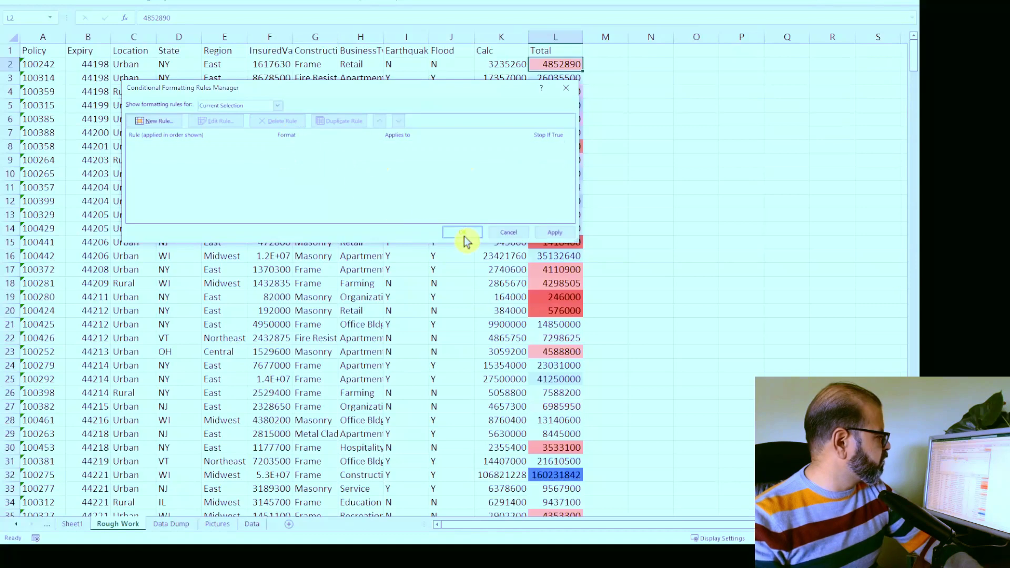
pyautogui.click(555, 233)
pyautogui.click(462, 232)
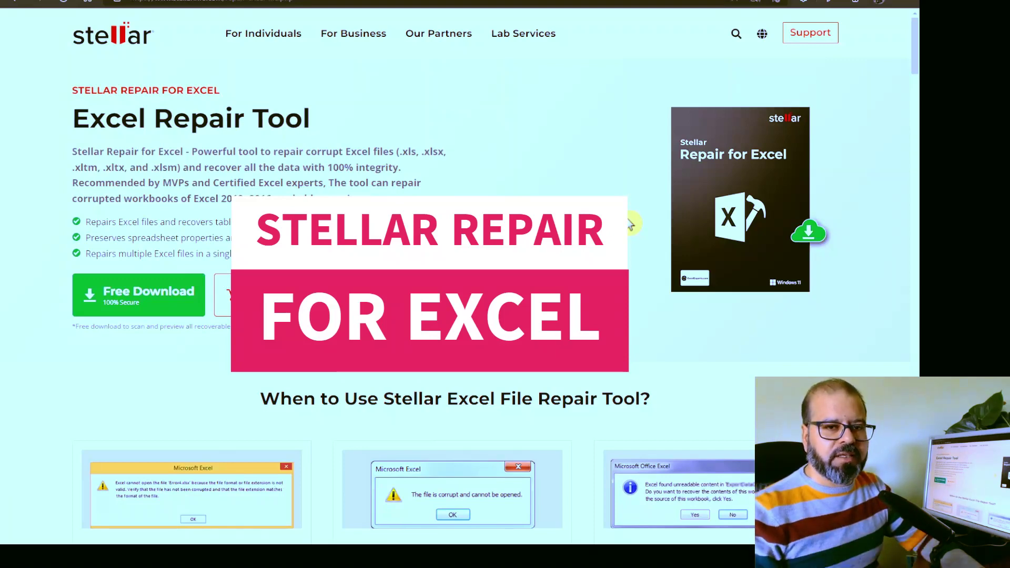
# Scroll through the Stellar Excel Repair Tool product page
pyautogui.scroll(-5, 619, 227)
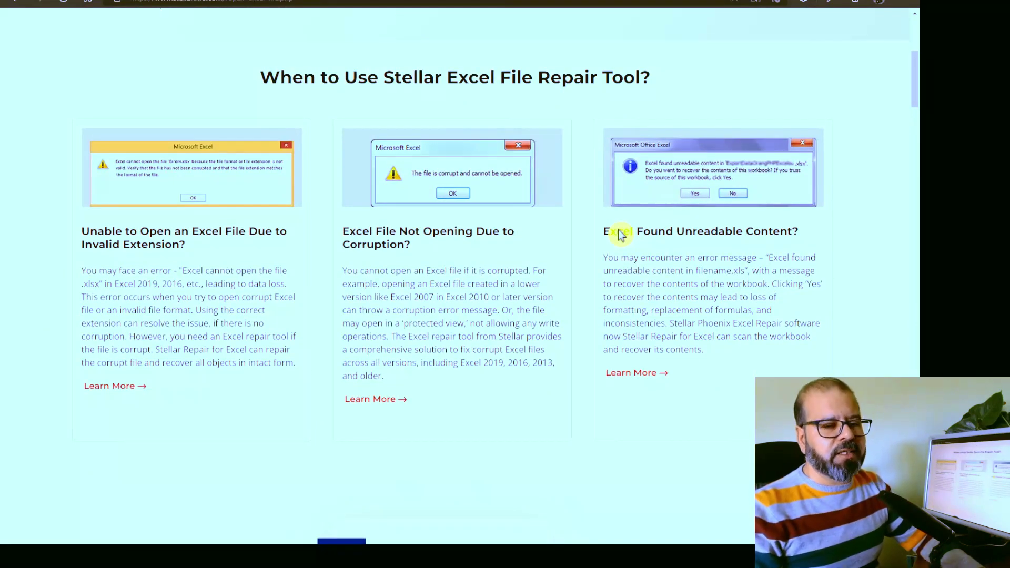
pyautogui.scroll(1, 534, 146)
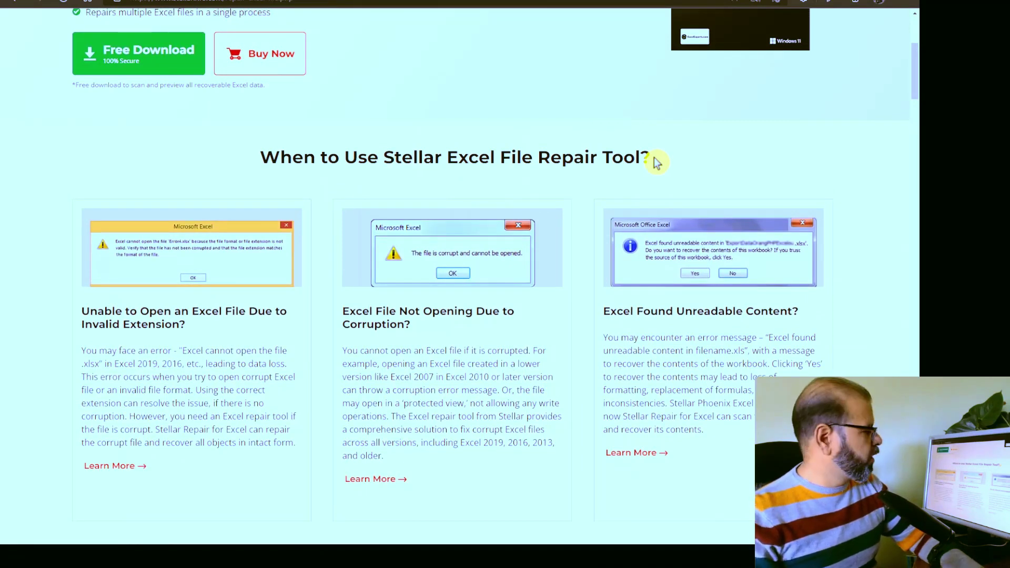
pyautogui.scroll(-7, 598, 286)
pyautogui.scroll(-2, 598, 287)
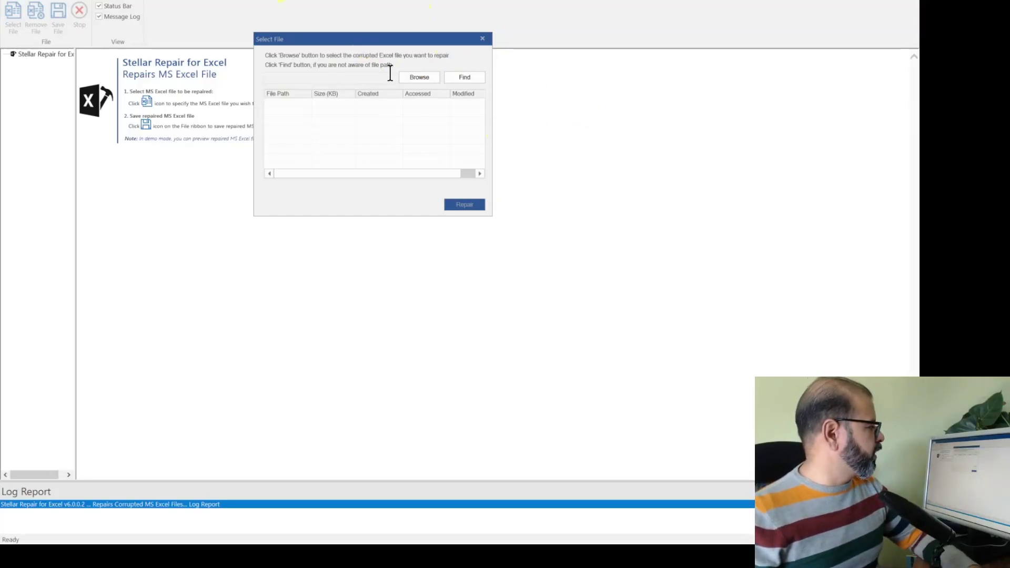
# Browse to sampledatainsurance, load it and start the repair
pyautogui.click(419, 83)
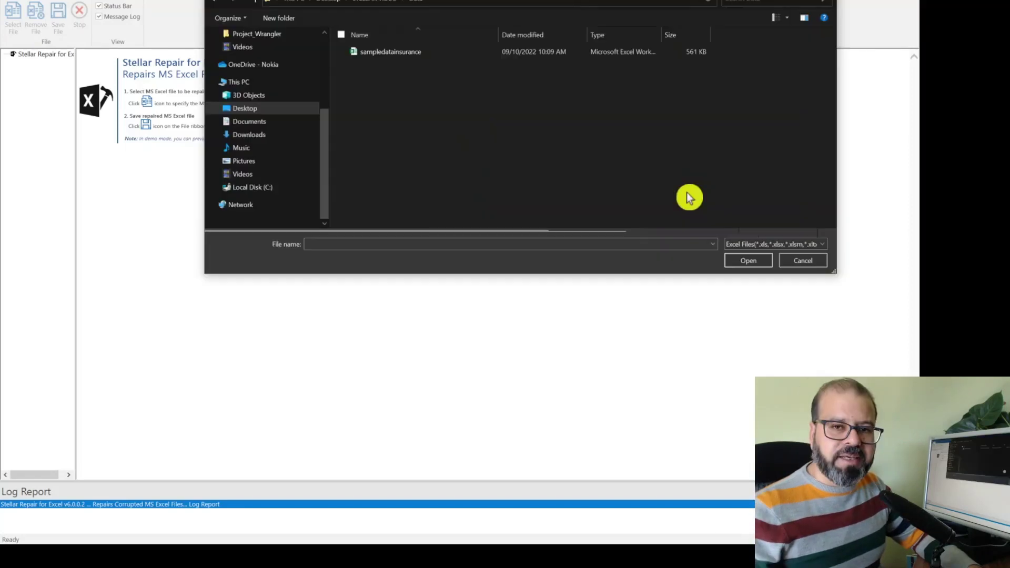
pyautogui.click(479, 54)
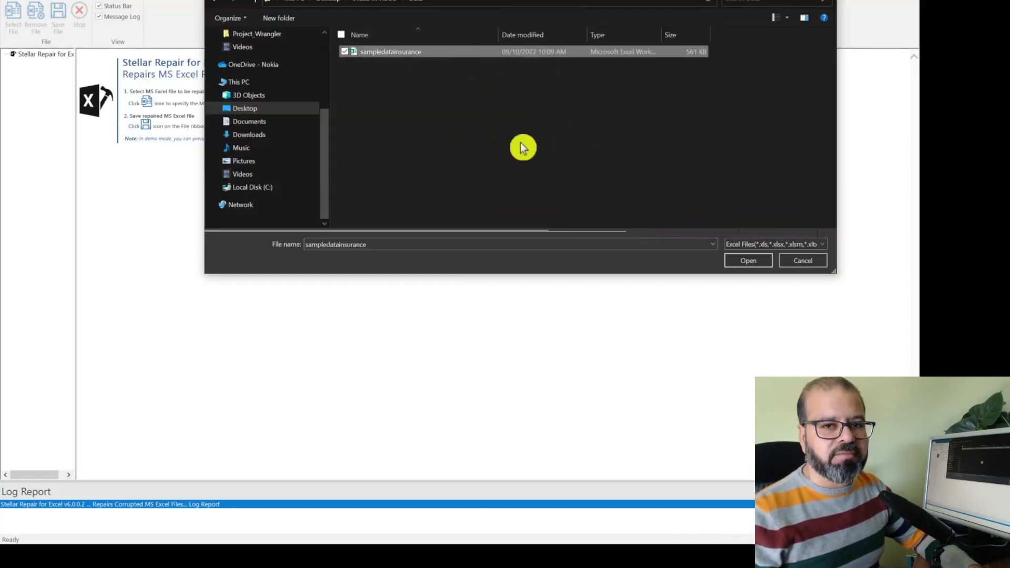
pyautogui.doubleClick(516, 51)
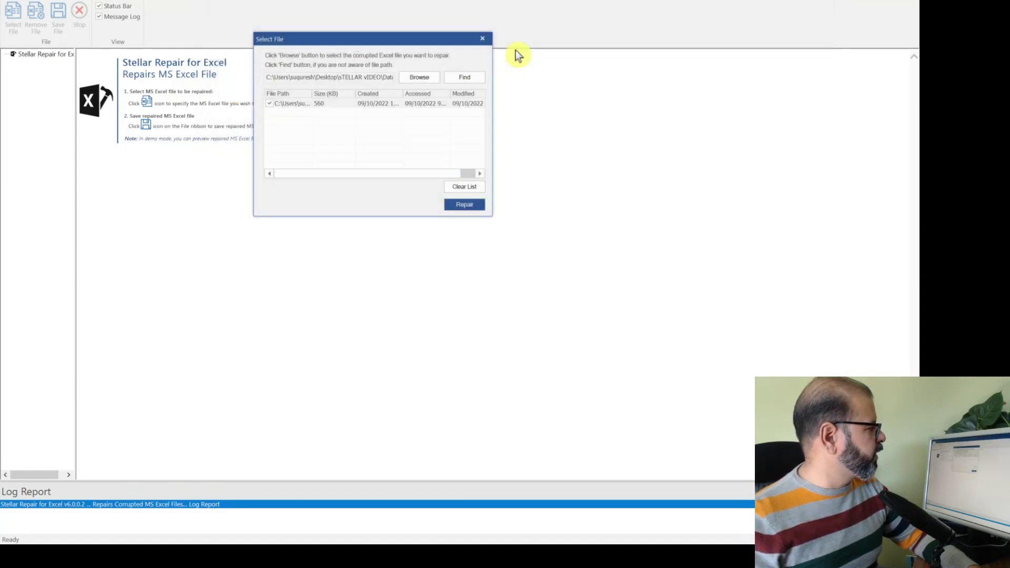
pyautogui.click(466, 206)
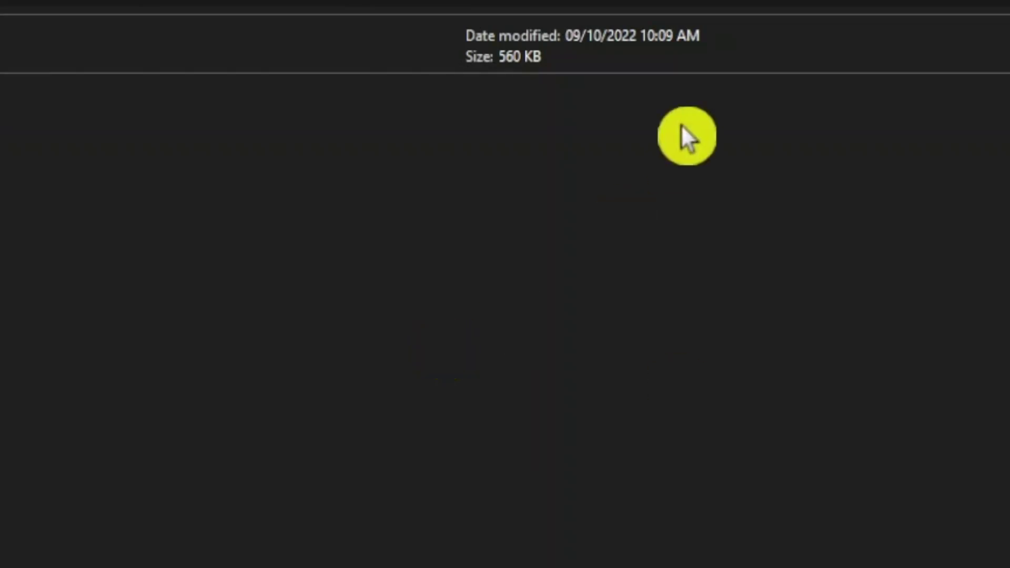
# Refresh the folder so the workbook's size shows 112 KB
pyautogui.rightClick(624, 273)
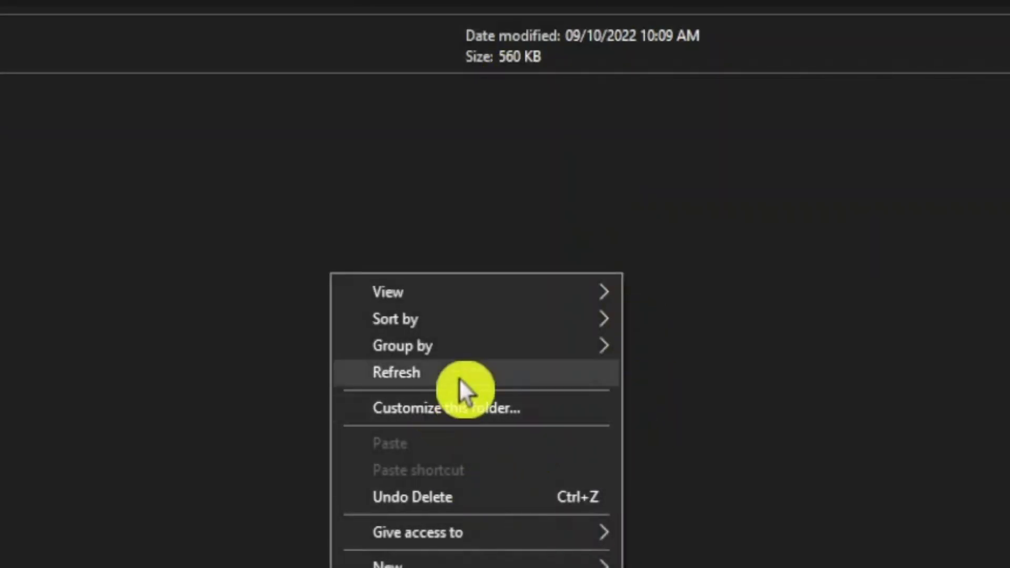
pyautogui.click(459, 379)
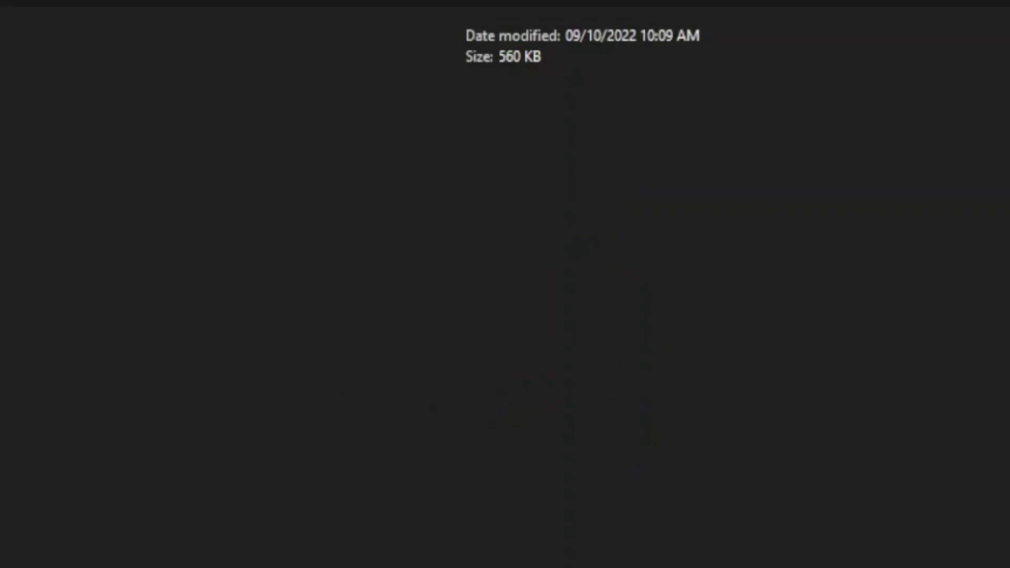
pyautogui.rightClick(371, 211)
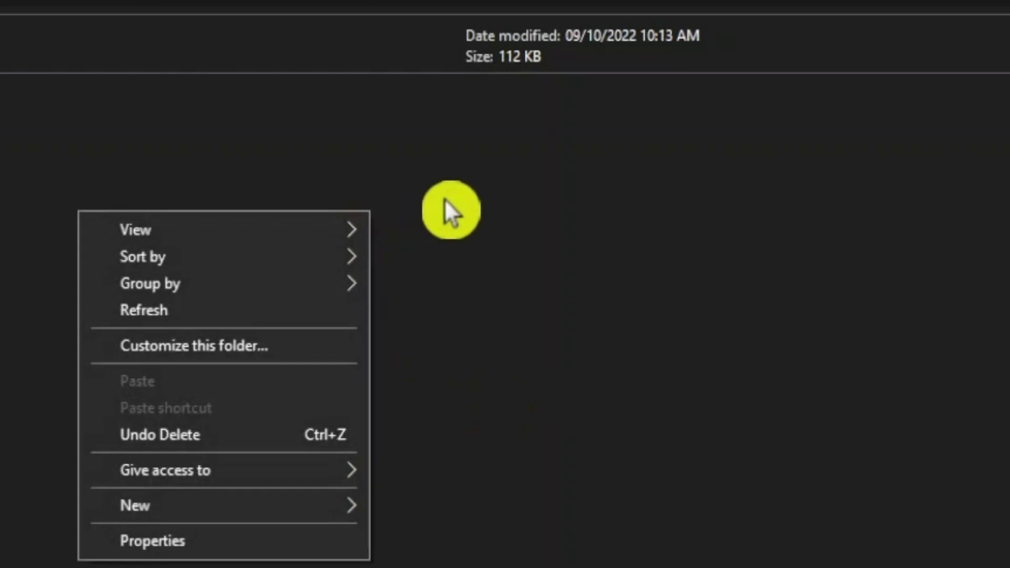
pyautogui.click(462, 75)
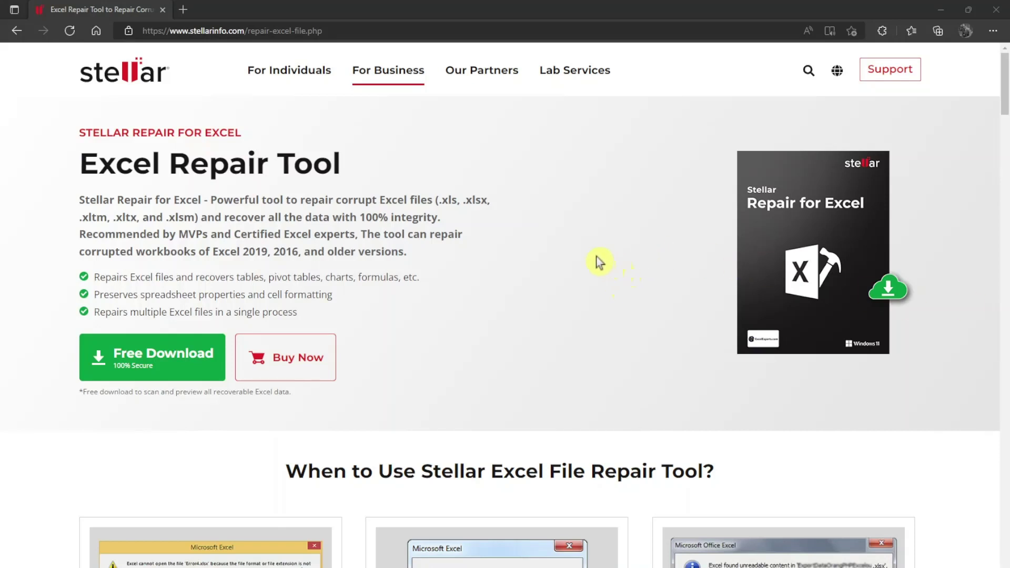
# Scroll through the repair page's 'When to Use' and Features sections
pyautogui.scroll(-10, 600, 264)
pyautogui.scroll(3, 605, 309)
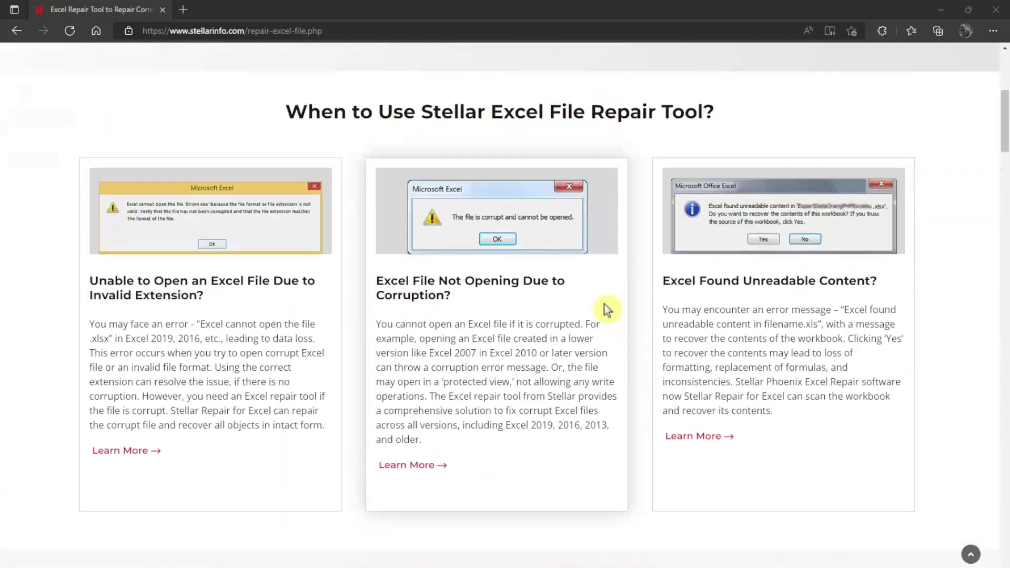
pyautogui.scroll(-10, 605, 309)
pyautogui.scroll(4, 605, 309)
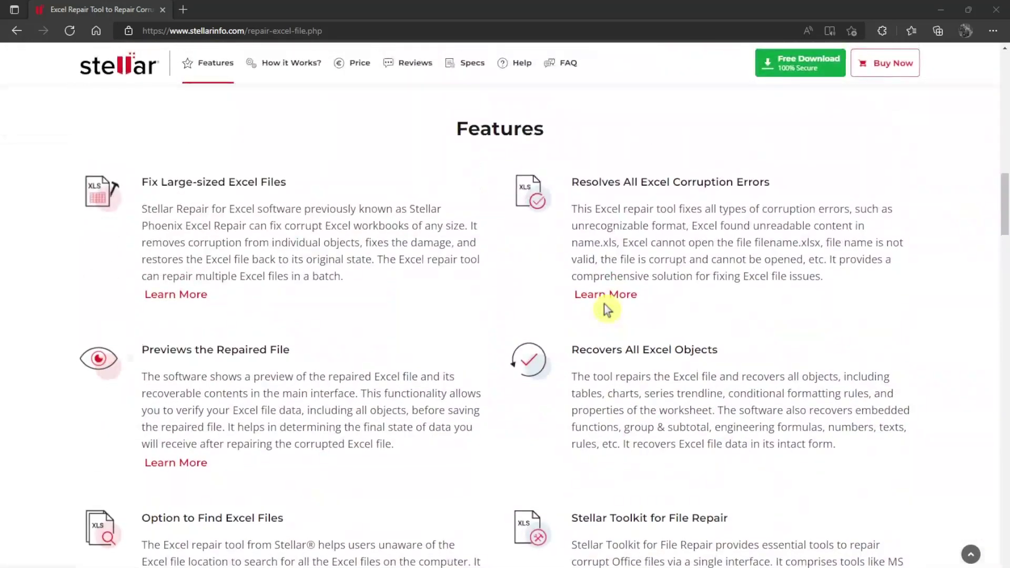